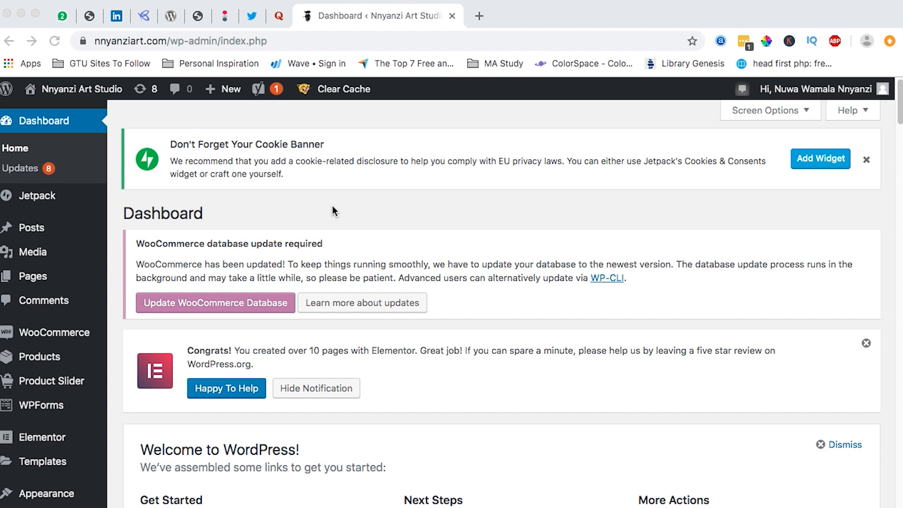
Step: Open the product export tool from the live store's list of all products
scroll(332, 206, down, 2)
scroll(332, 206, up, 2)
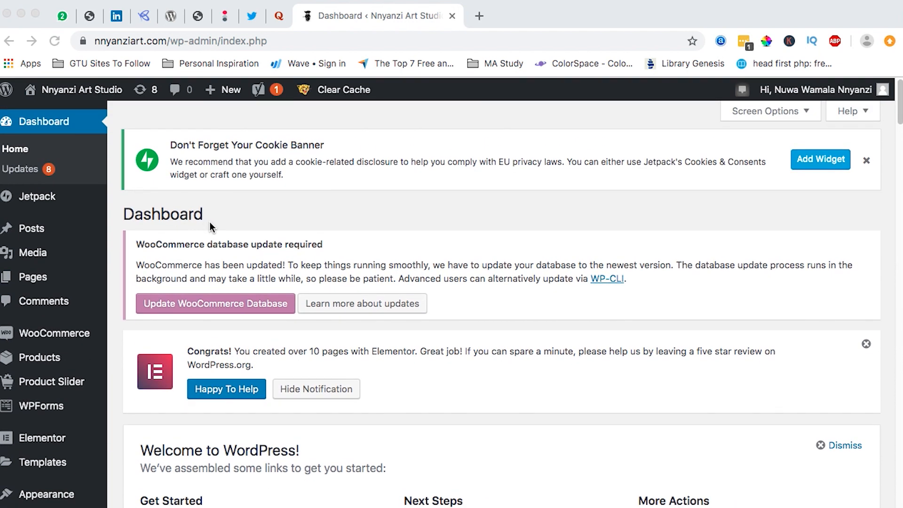
scroll(210, 221, down, 2)
mouse_move(24, 324)
click(155, 336)
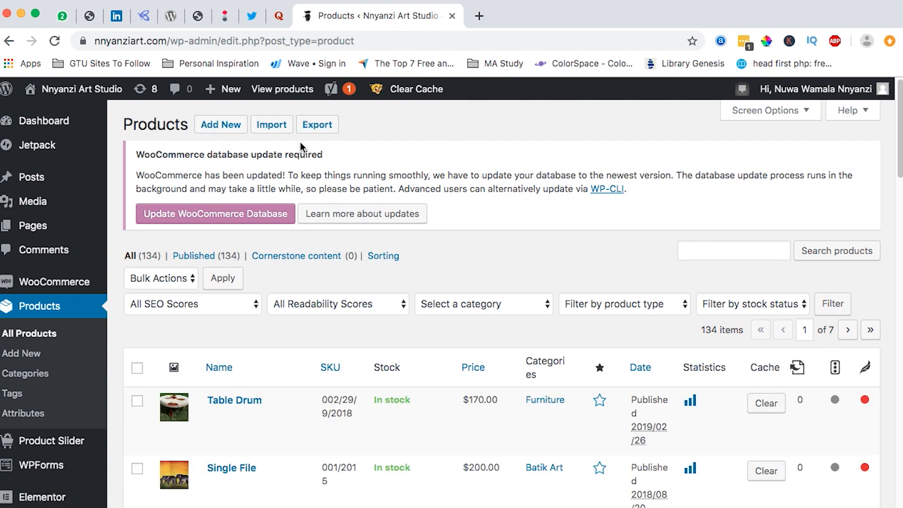
click(314, 126)
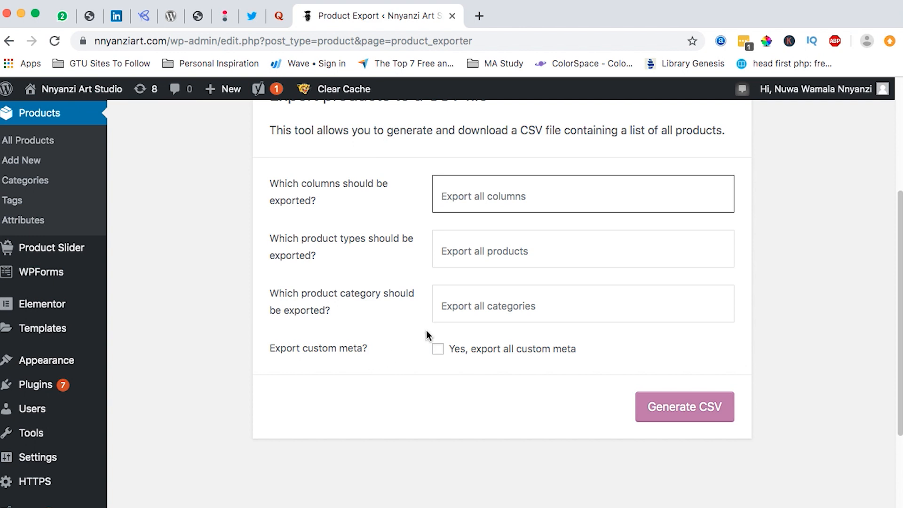
Step: Review the product type, column and category export choices, and generate a CSV covering all columns, products and categories
click(508, 252)
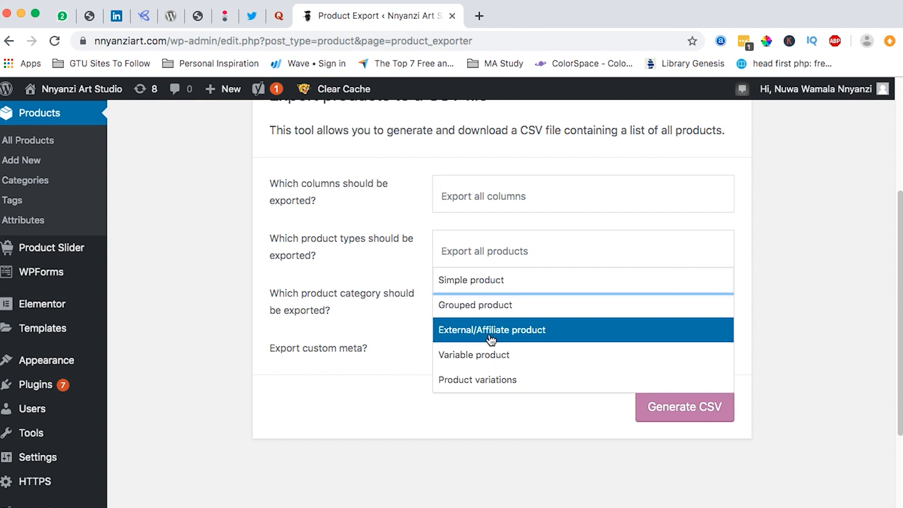
click(490, 197)
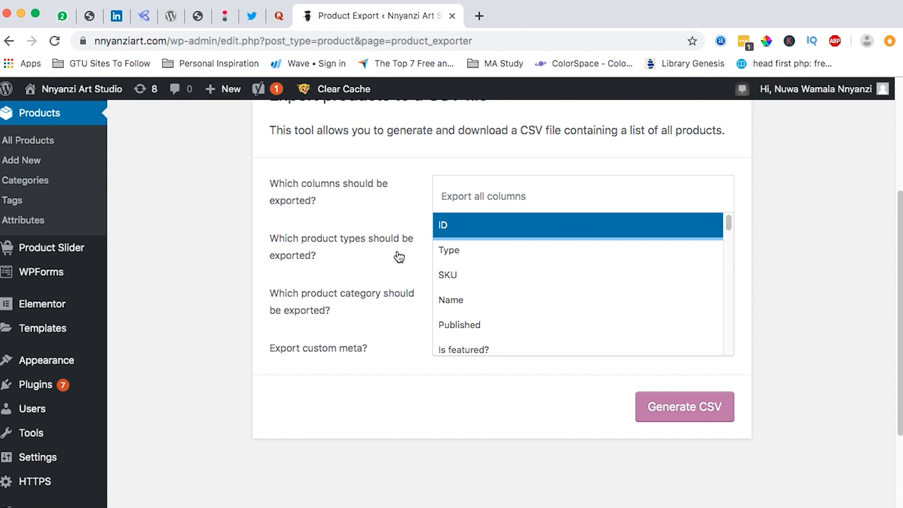
click(485, 301)
scroll(487, 403, down, 2)
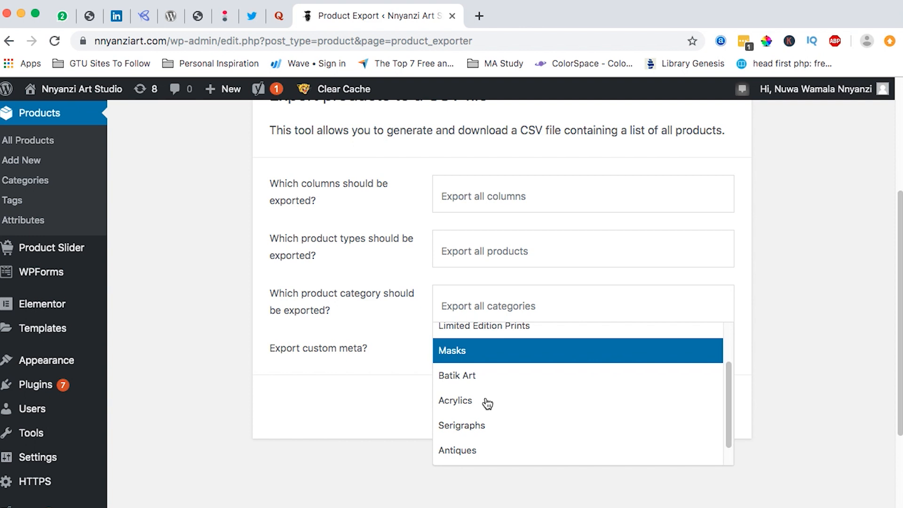
click(375, 312)
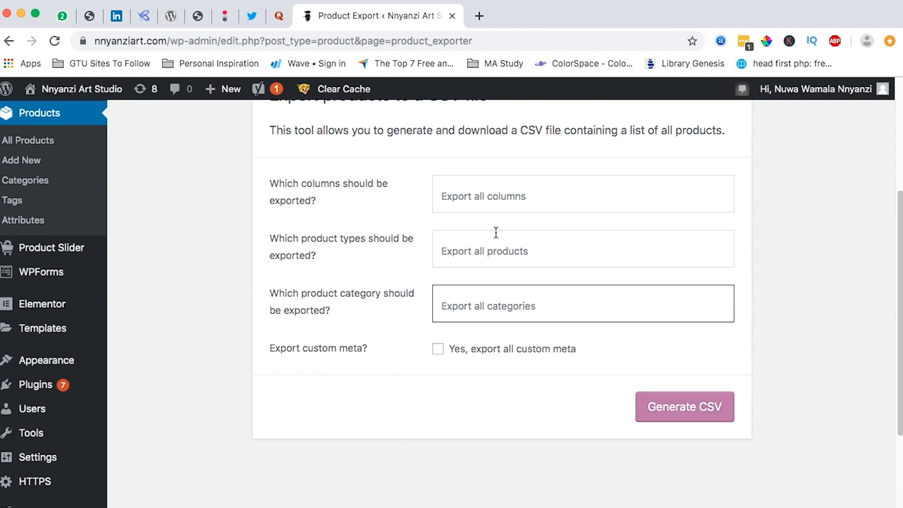
click(671, 410)
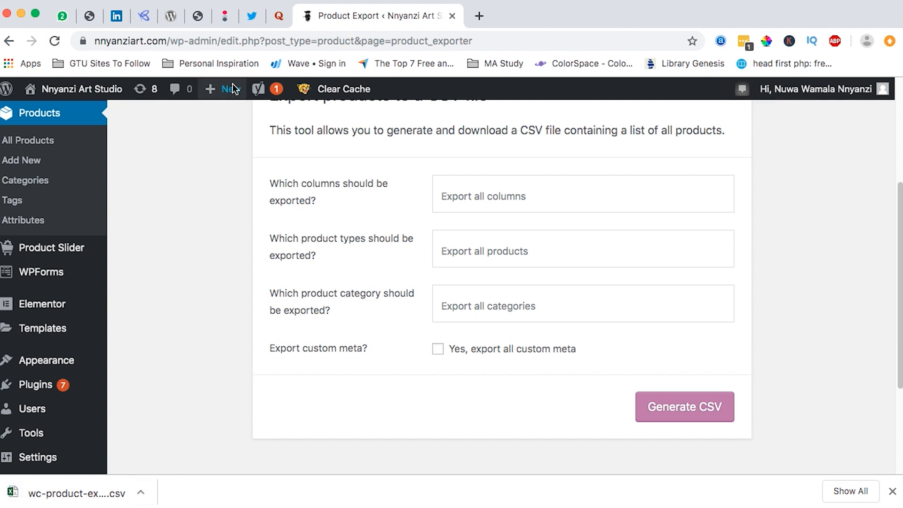
Step: Switch to the staging site and look through its existing product list
click(199, 21)
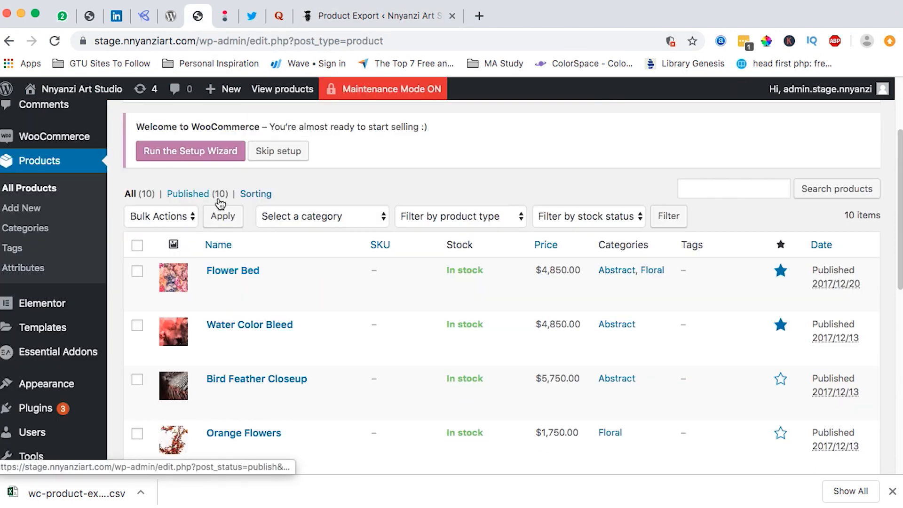
scroll(384, 319, down, 3)
scroll(385, 318, down, 10)
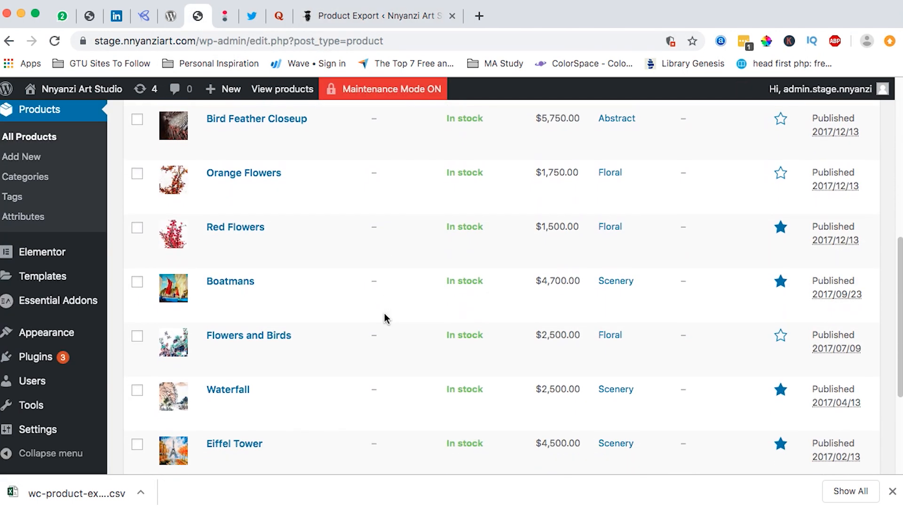
scroll(385, 319, up, 15)
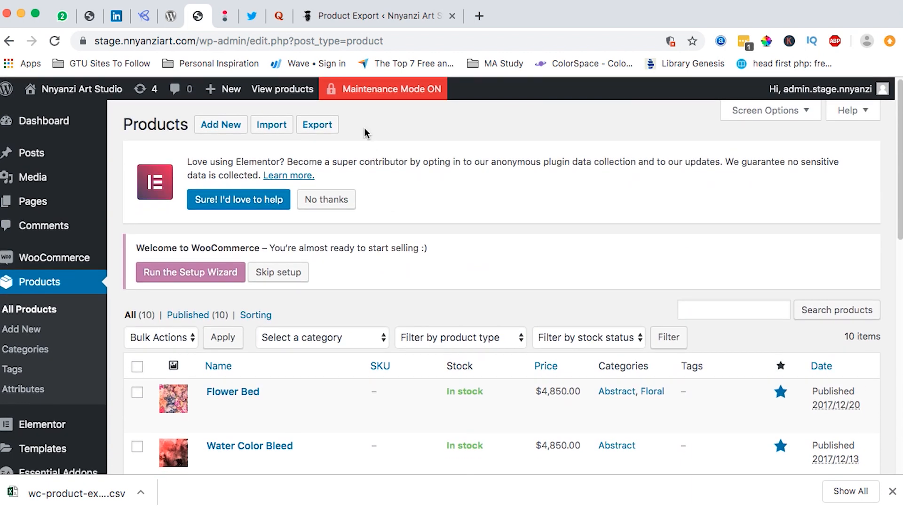
Step: Return to the live site and view its list of all products
click(339, 16)
scroll(211, 336, up, 5)
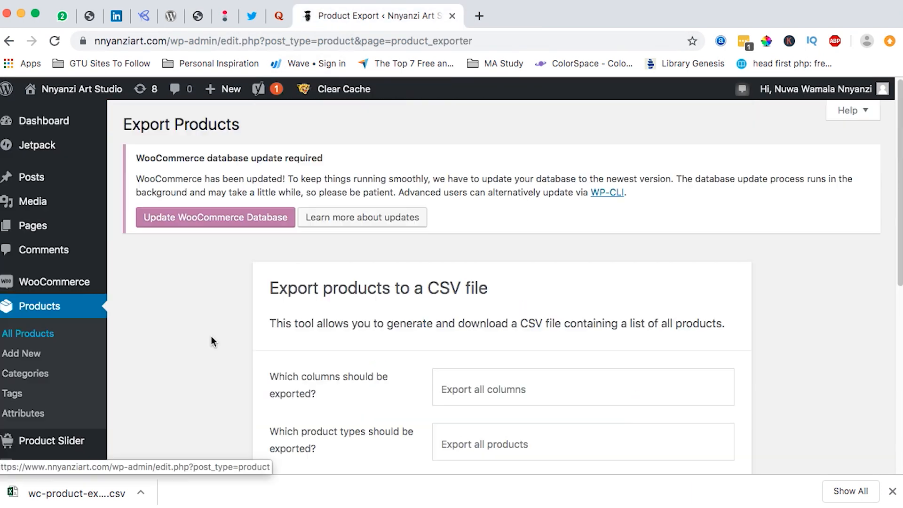
click(33, 334)
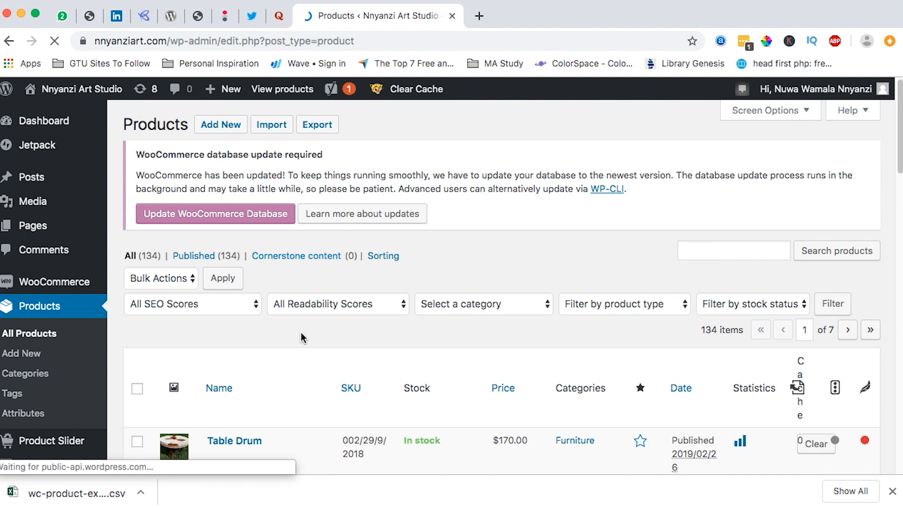
scroll(303, 340, down, 3)
Step: Switch to the staging site and open its product import tool
click(200, 19)
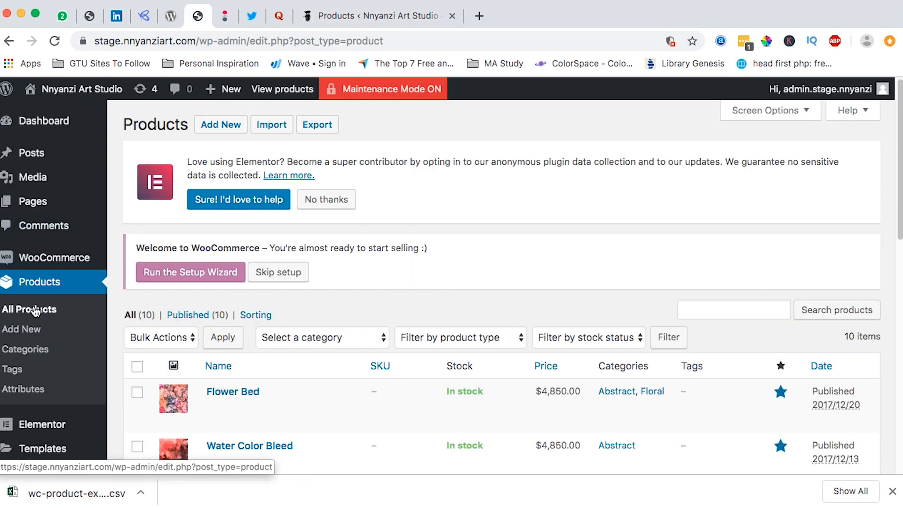
click(276, 131)
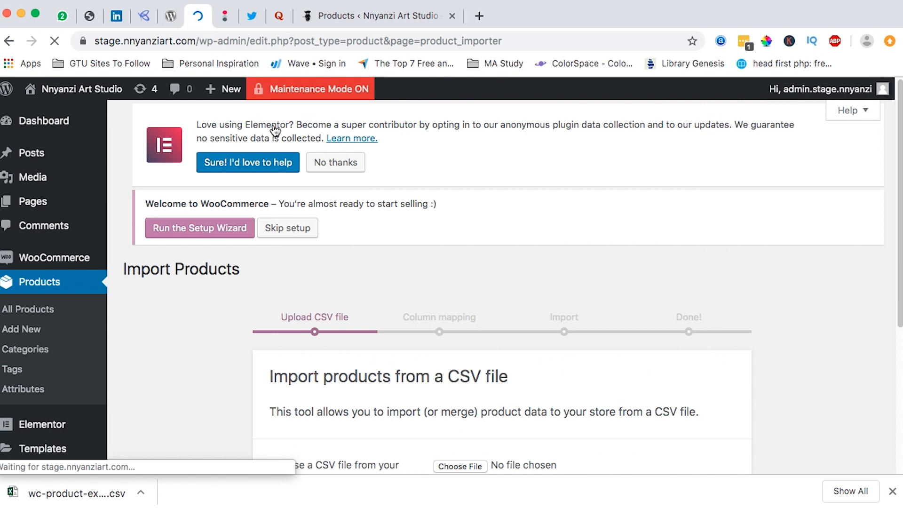
scroll(354, 292, down, 5)
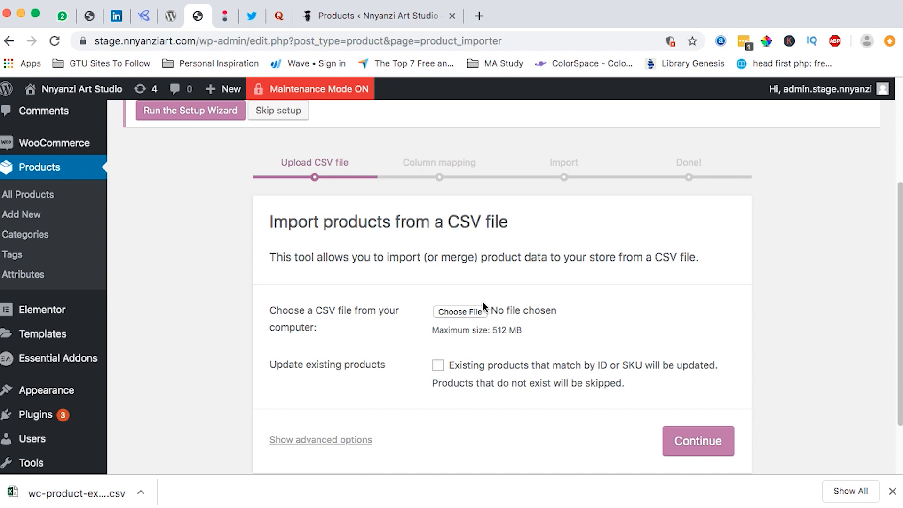
Step: Choose wc-product-export-1-9-2019-1567290413954.csv from the Downloads folder as the file to import
click(465, 317)
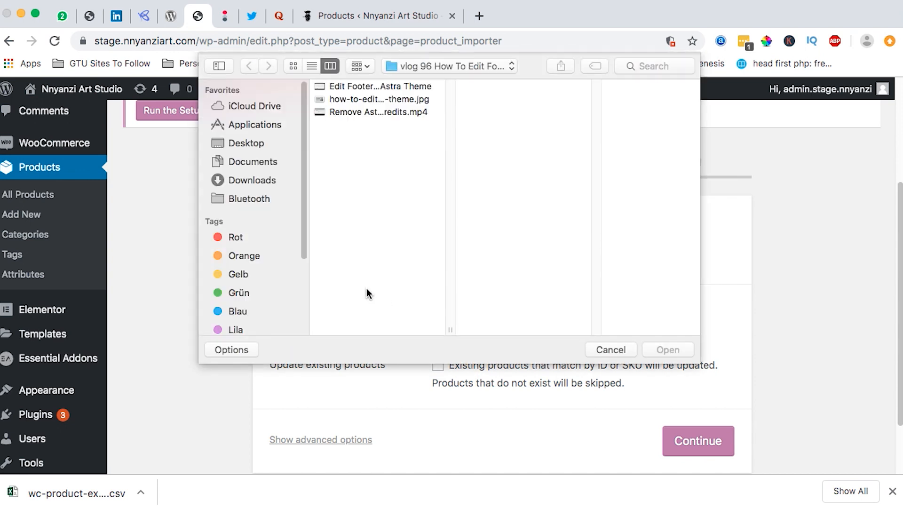
click(245, 183)
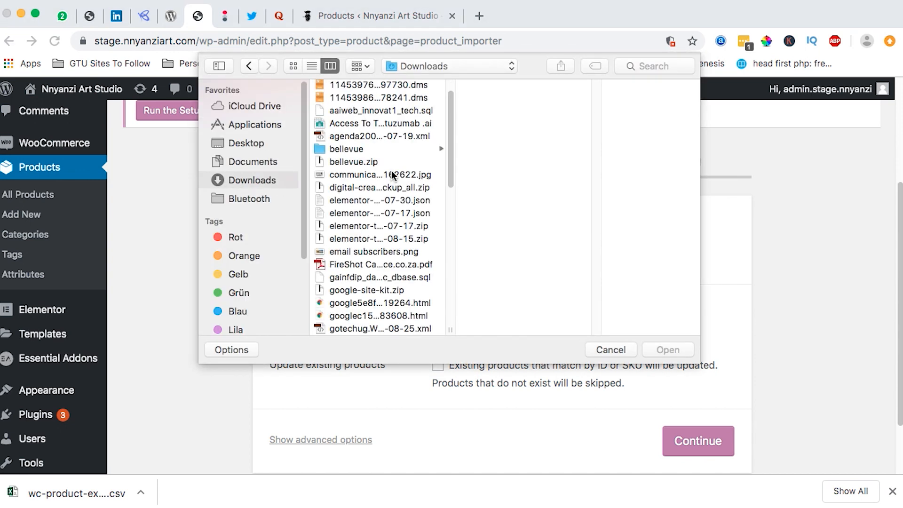
scroll(366, 251, down, 3)
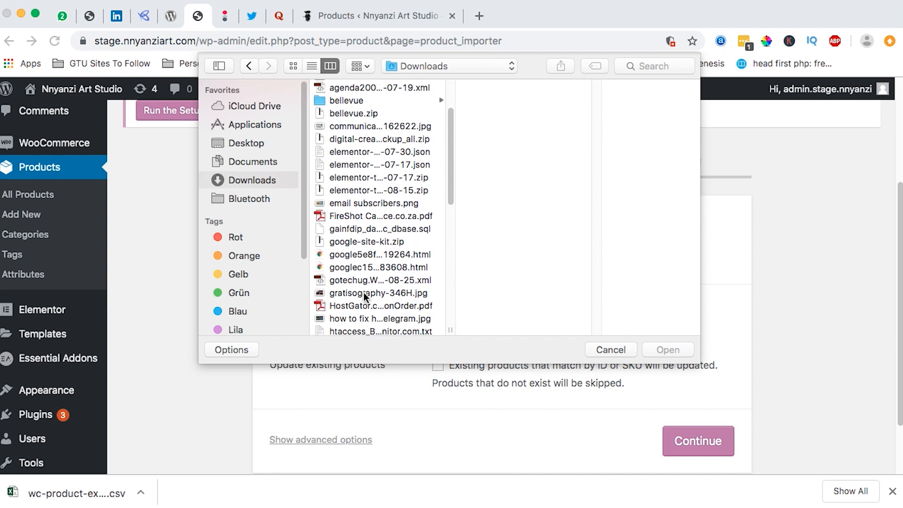
click(362, 307)
key(w)
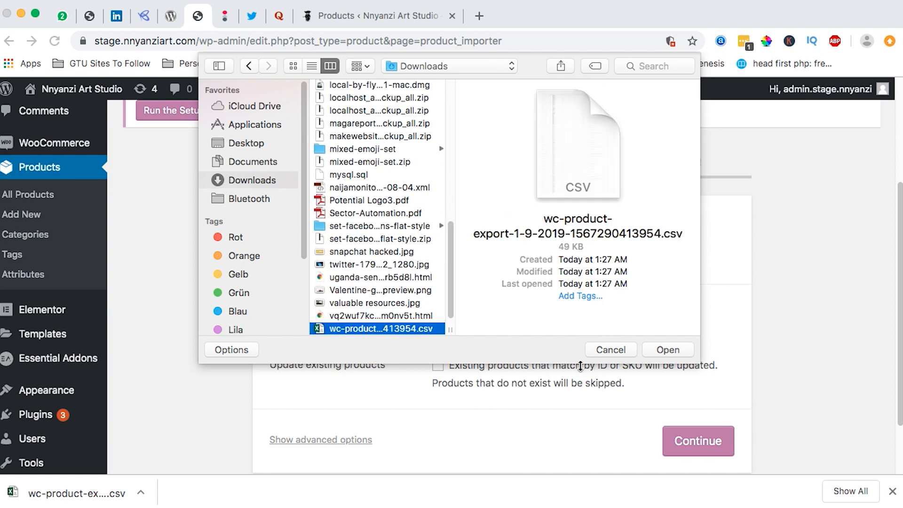
click(680, 348)
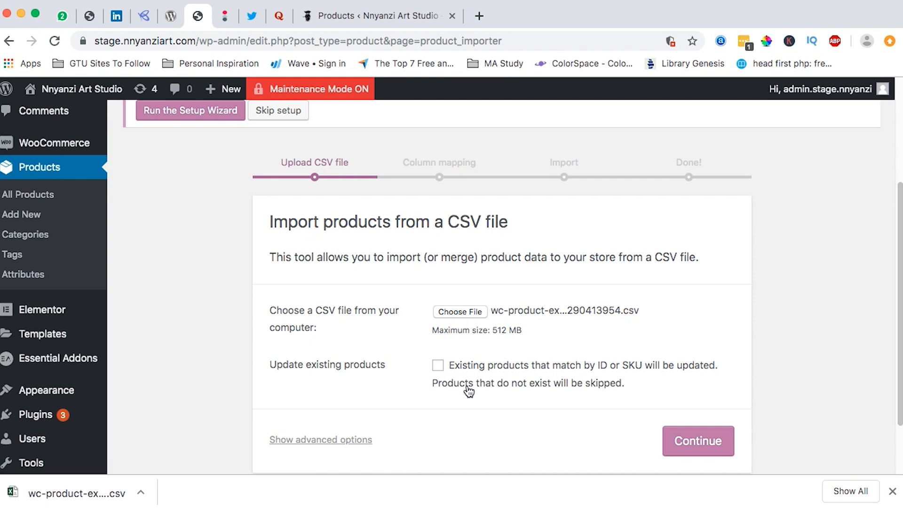
Step: Show the importer's advanced options, examine the server path, delimiter and column mapping settings, and hide them again
click(303, 441)
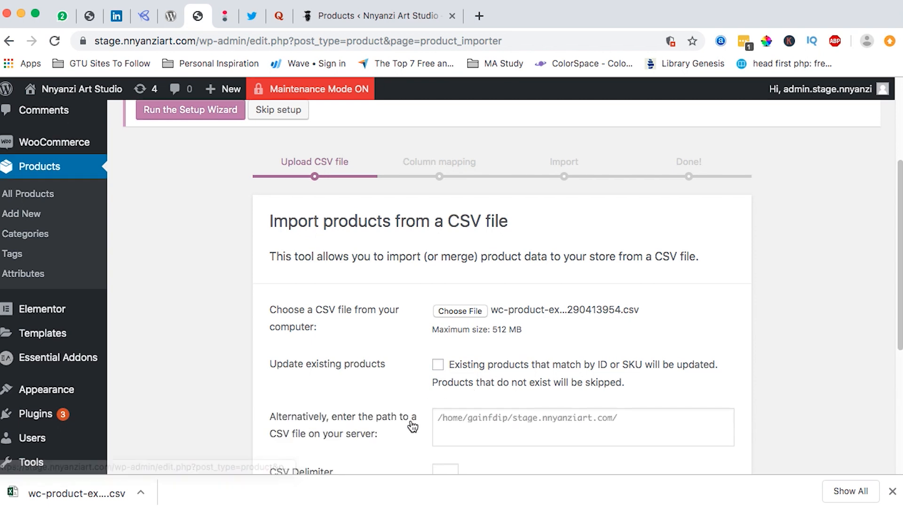
scroll(411, 425, down, 5)
scroll(411, 426, up, 1)
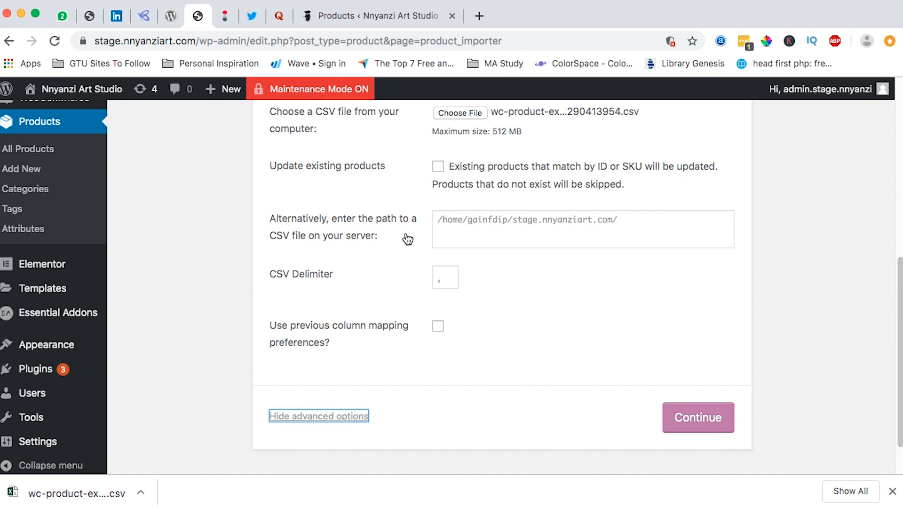
scroll(470, 292, up, 2)
scroll(408, 346, down, 1)
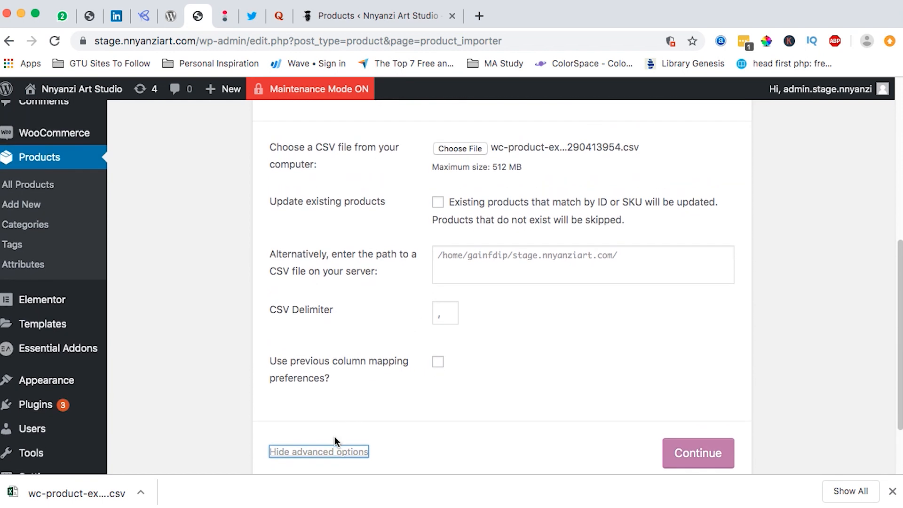
click(333, 453)
scroll(403, 314, up, 5)
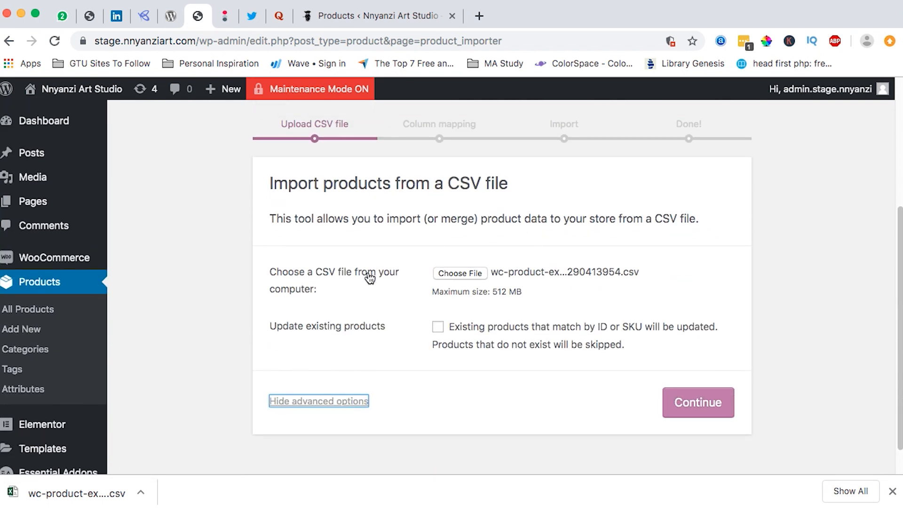
Step: Continue the import to column mapping and review how the first CSV fields are mapped
click(687, 401)
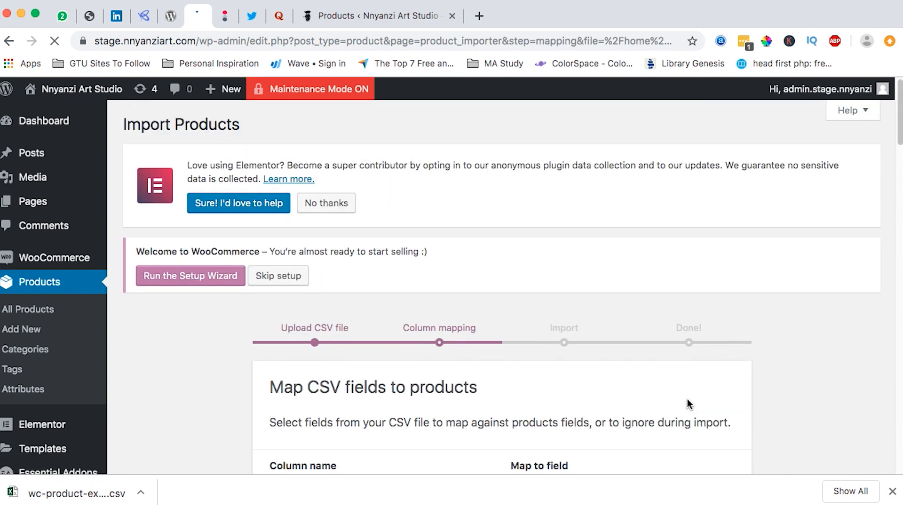
scroll(687, 400, down, 3)
scroll(688, 403, down, 7)
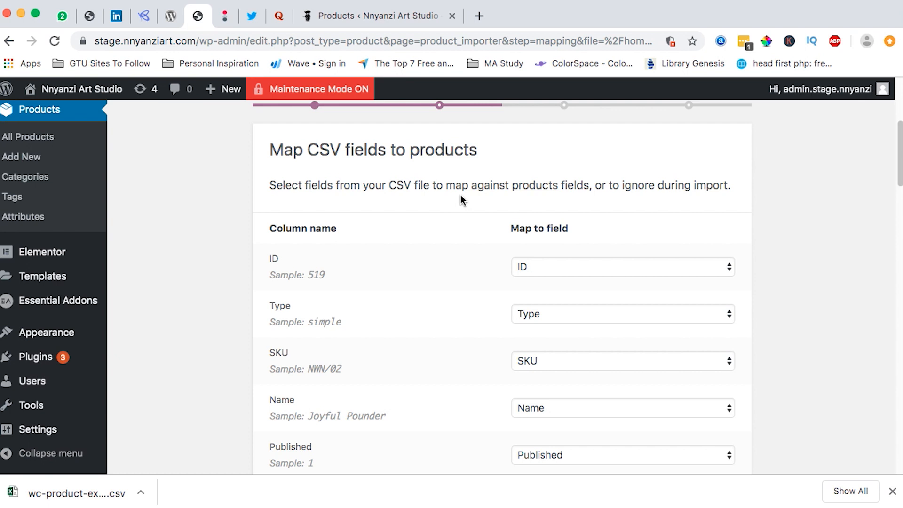
scroll(461, 197, down, 1)
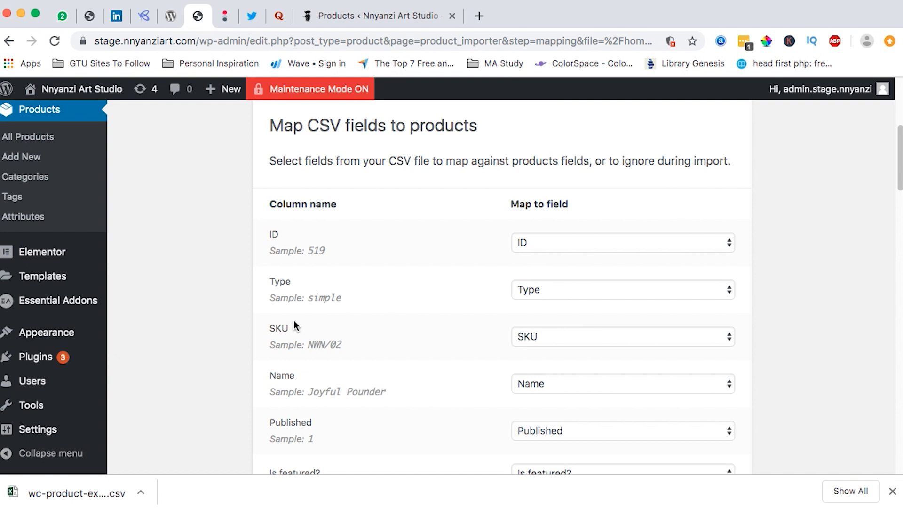
Step: Check the available field mappings, keep the suggested ones and run the product importer
click(549, 337)
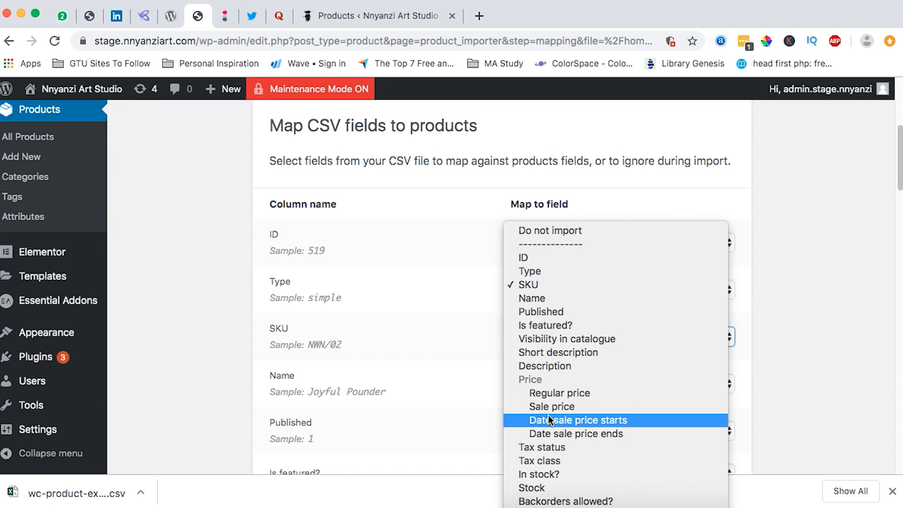
scroll(548, 415, down, 1)
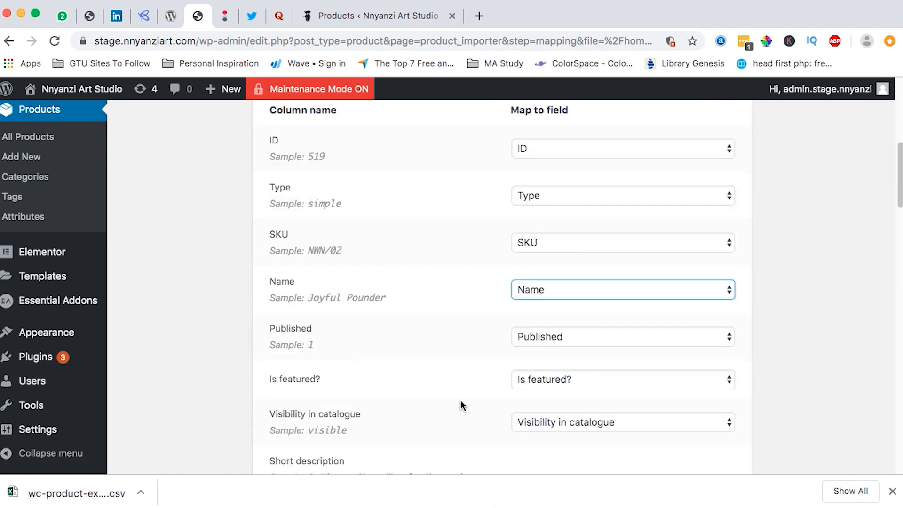
scroll(462, 405, down, 3)
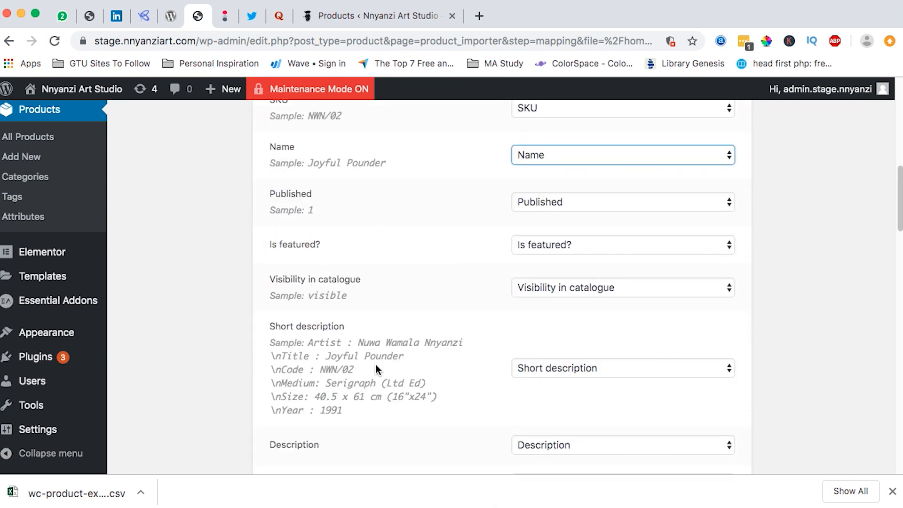
scroll(433, 372, down, 15)
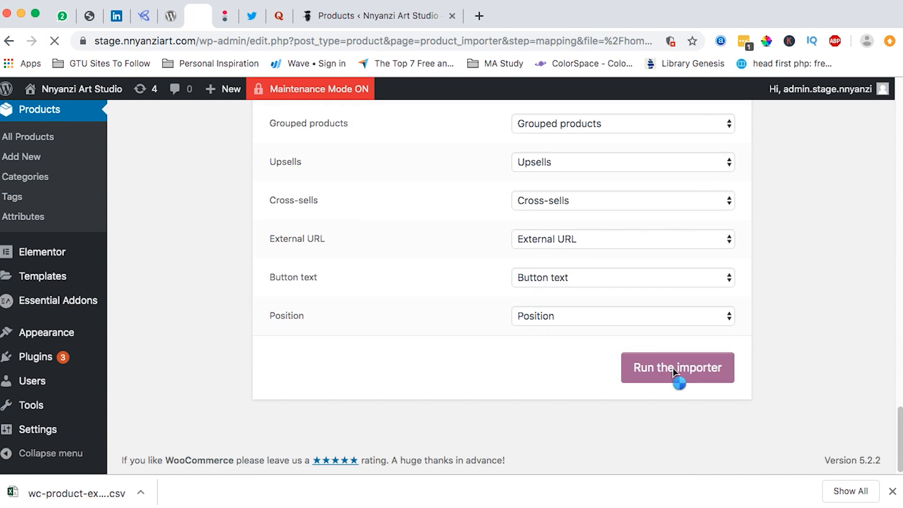
click(673, 367)
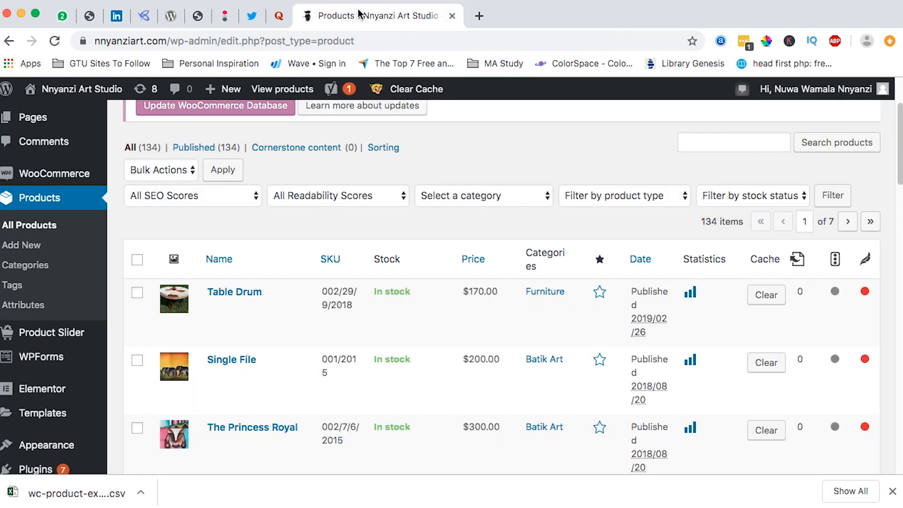
Step: Check the product count on the live site and return to the staging site's import
scroll(285, 239, up, 2)
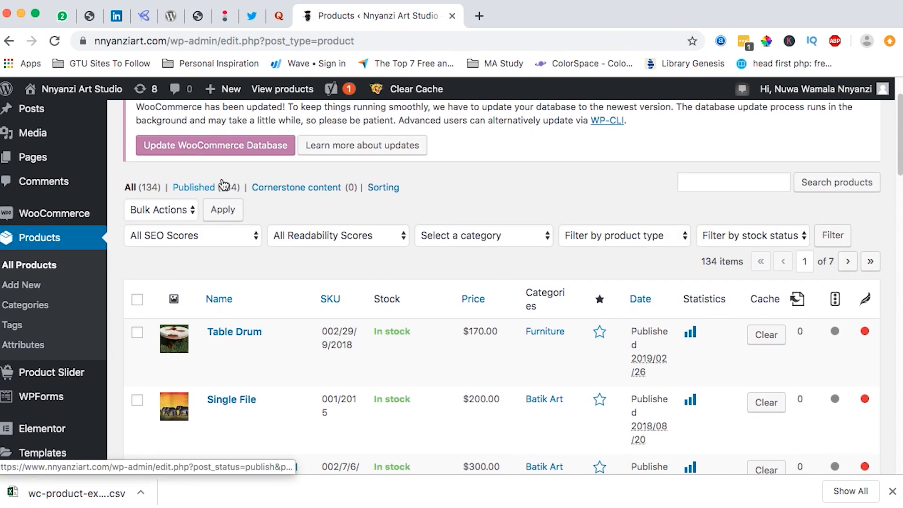
click(198, 16)
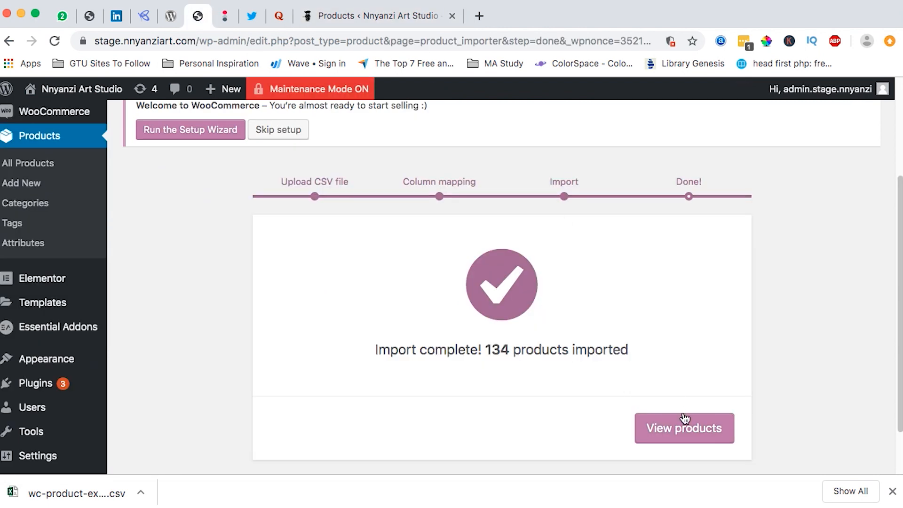
Step: Open the staging site's product list from the completed import and check the product count above the table
click(684, 435)
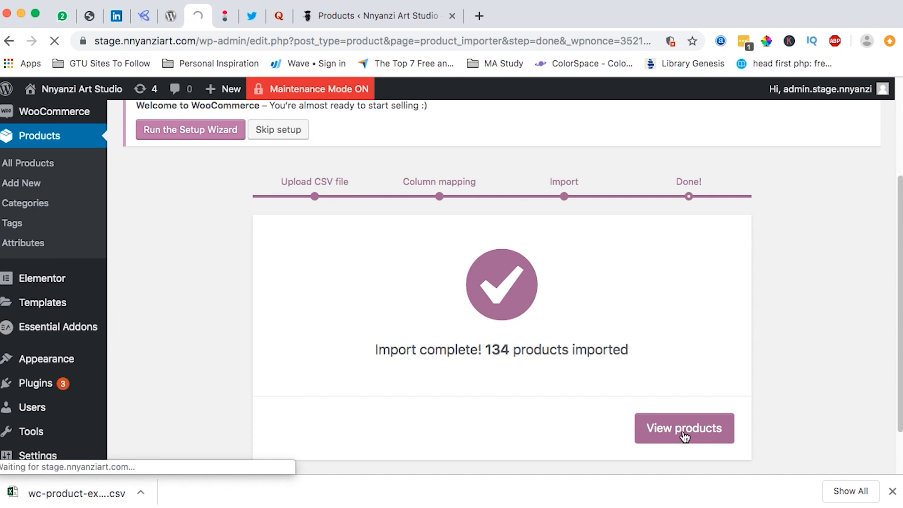
scroll(684, 437, down, 10)
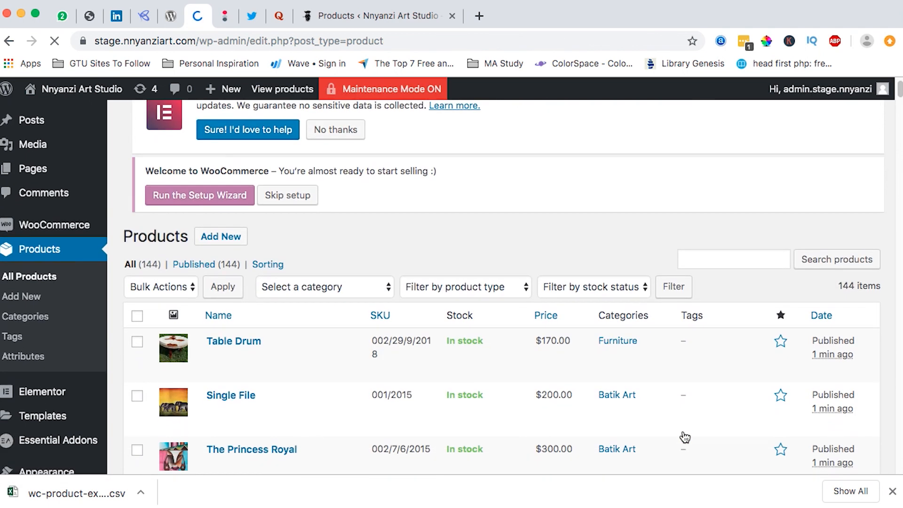
scroll(685, 436, up, 15)
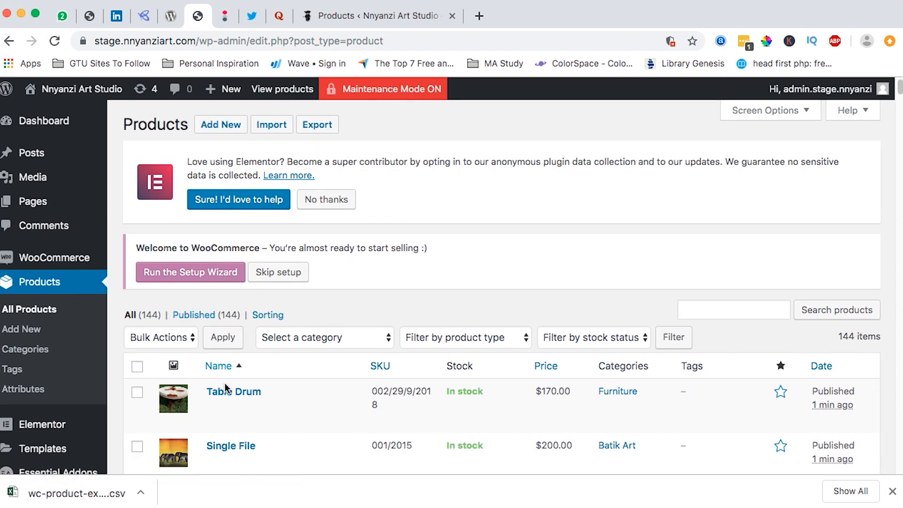
Step: Look through the imported products' images, SKUs, prices and categories, and switch to the live site's product list for comparison
scroll(522, 387, down, 15)
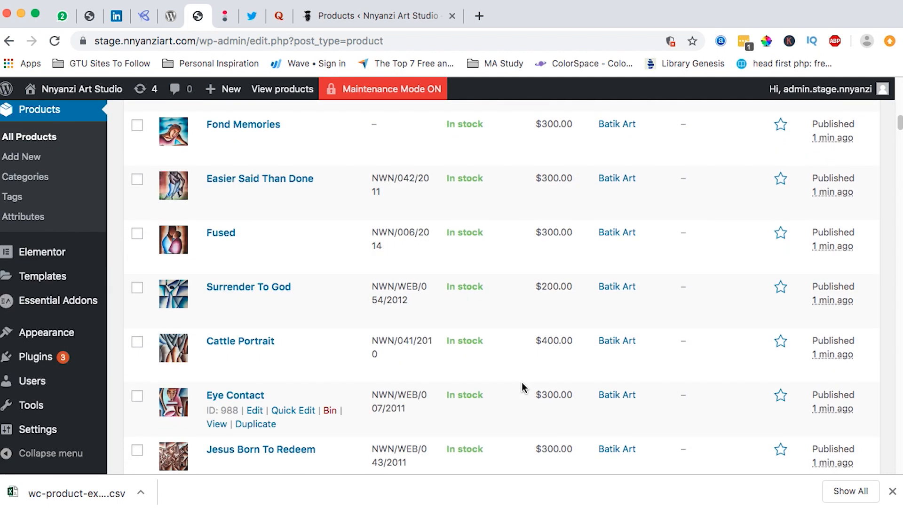
scroll(522, 387, down, 10)
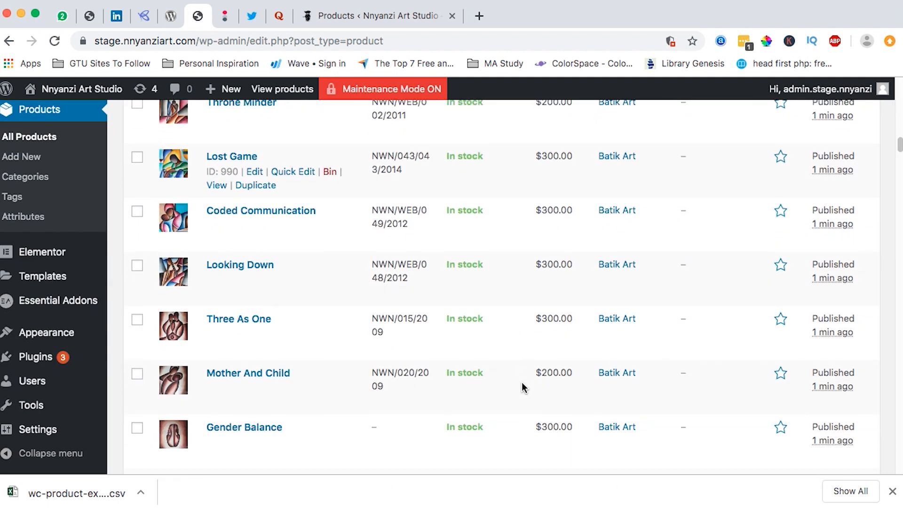
scroll(523, 387, down, 1)
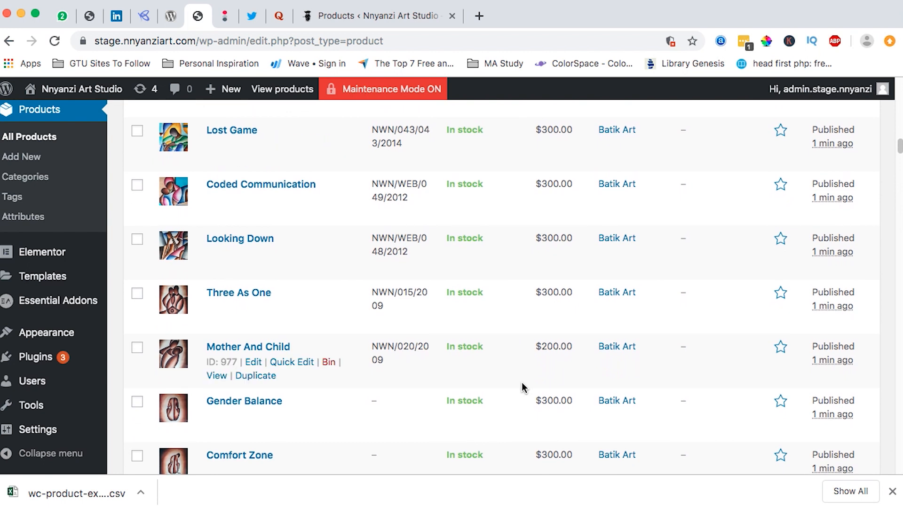
scroll(523, 387, down, 9)
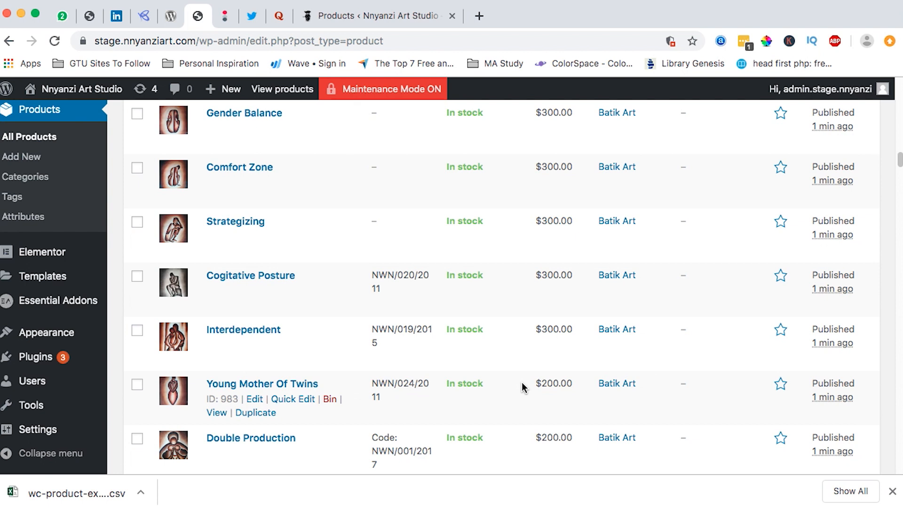
scroll(523, 387, down, 5)
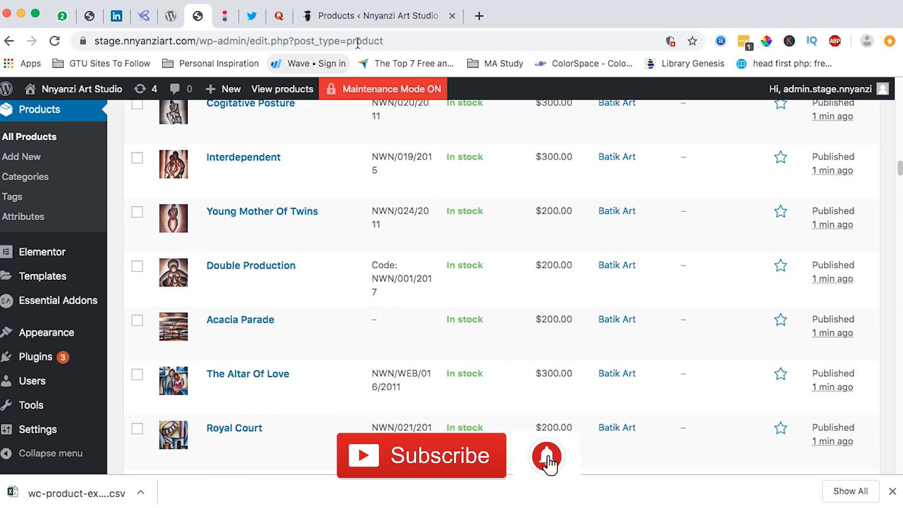
click(359, 18)
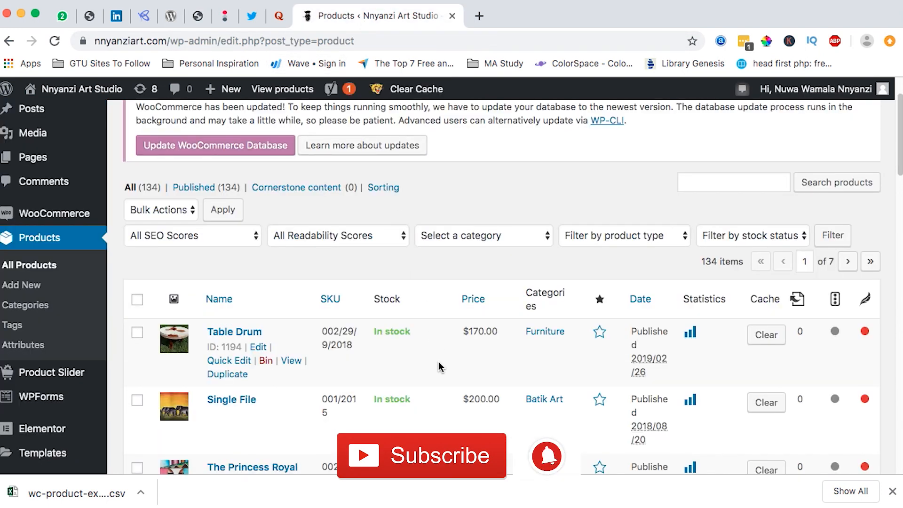